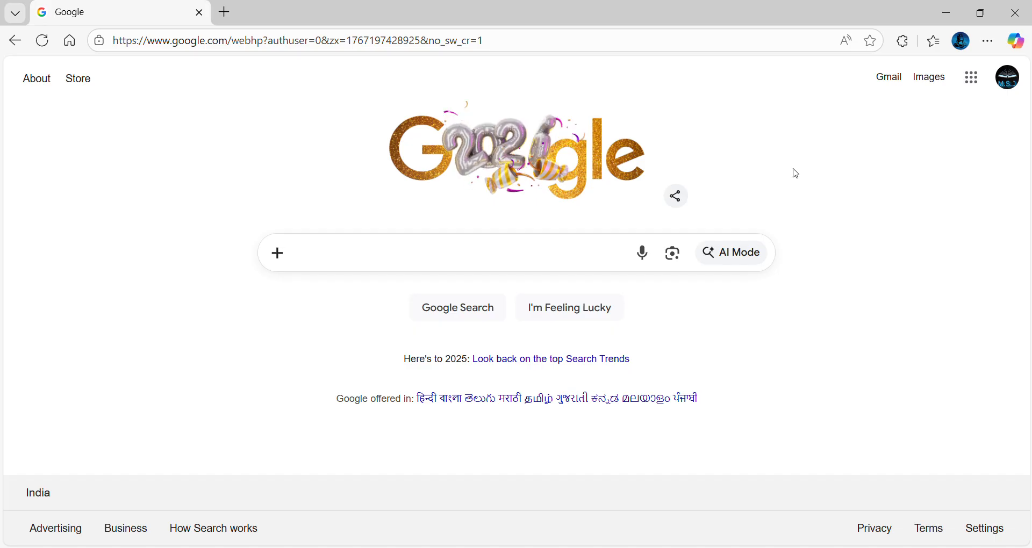
Step: Search Google for notebooklm and open the NotebookLM web app from its official site
{"action": "left_click", "coordinate": [317, 260]}
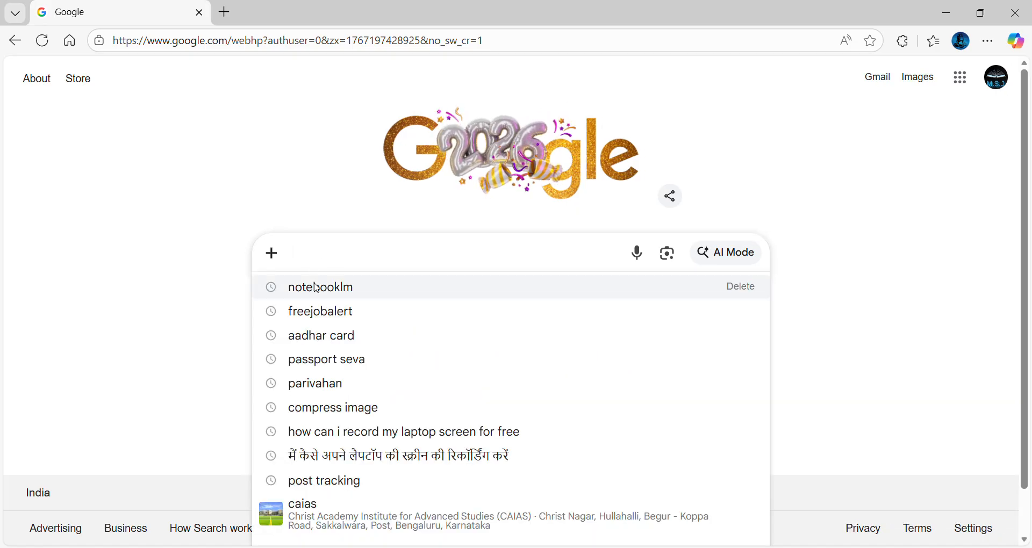
{"action": "left_click", "coordinate": [318, 294]}
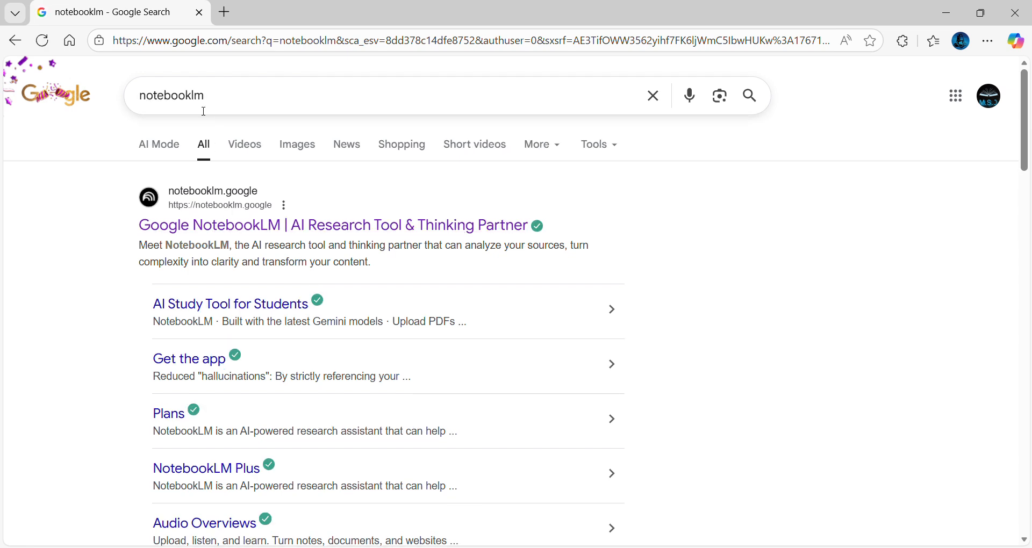
{"action": "left_click", "coordinate": [233, 234]}
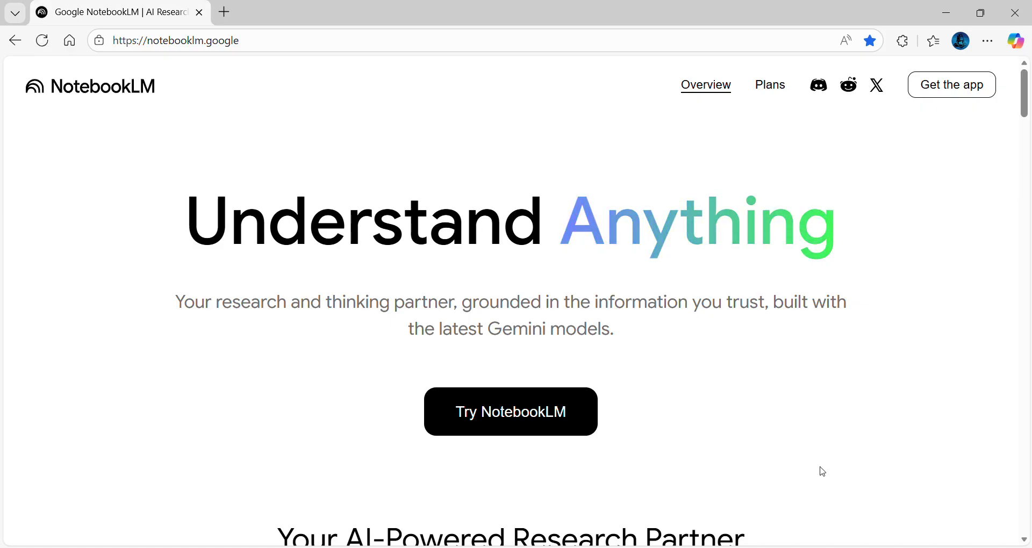
{"action": "left_click", "coordinate": [490, 418]}
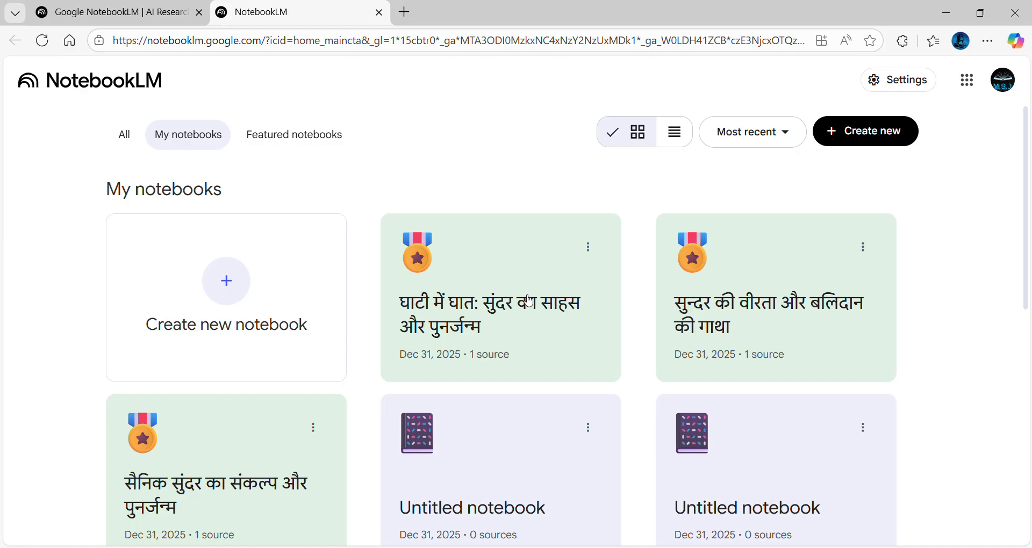
Step: Create a new notebook and choose copied text as the source type
{"action": "left_click", "coordinate": [871, 141]}
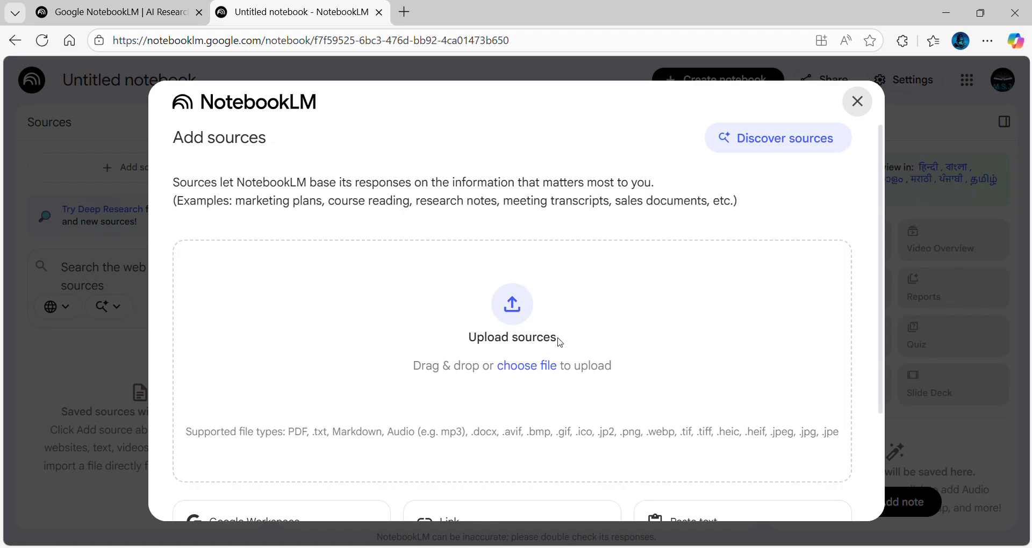
{"action": "scroll", "coordinate": [559, 341], "scroll_direction": "down", "scroll_amount": 3}
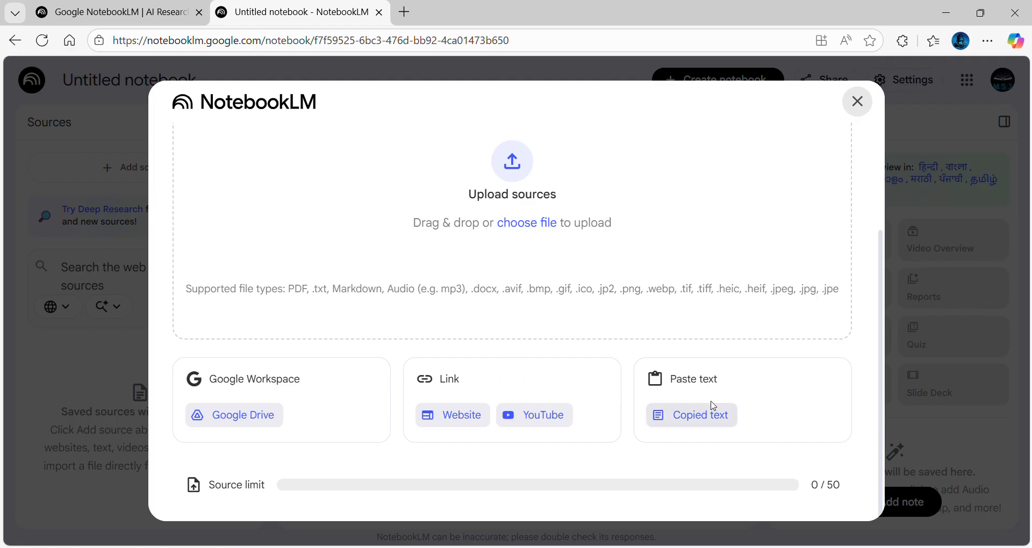
{"action": "scroll", "coordinate": [720, 384], "scroll_direction": "up", "scroll_amount": 3}
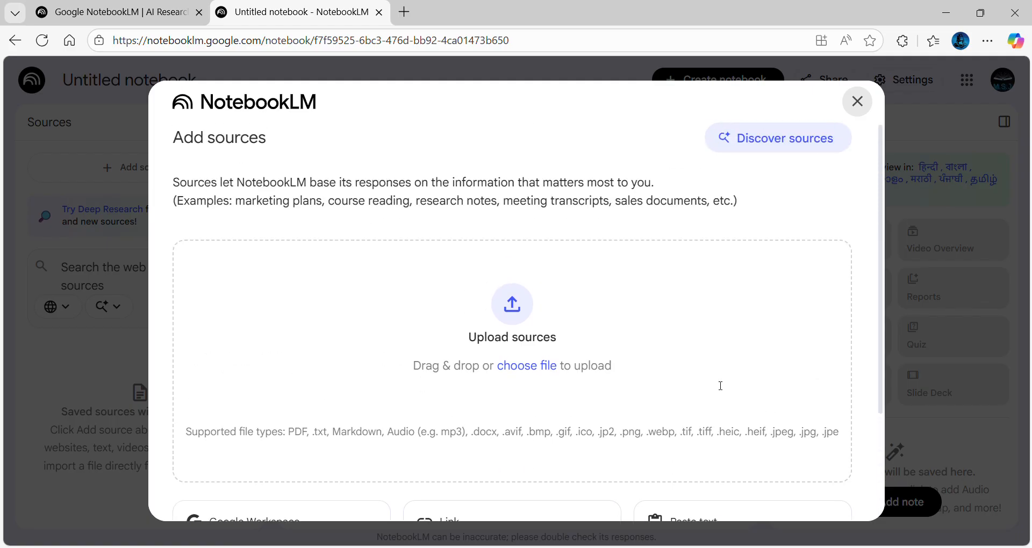
{"action": "scroll", "coordinate": [717, 385], "scroll_direction": "down", "scroll_amount": 3}
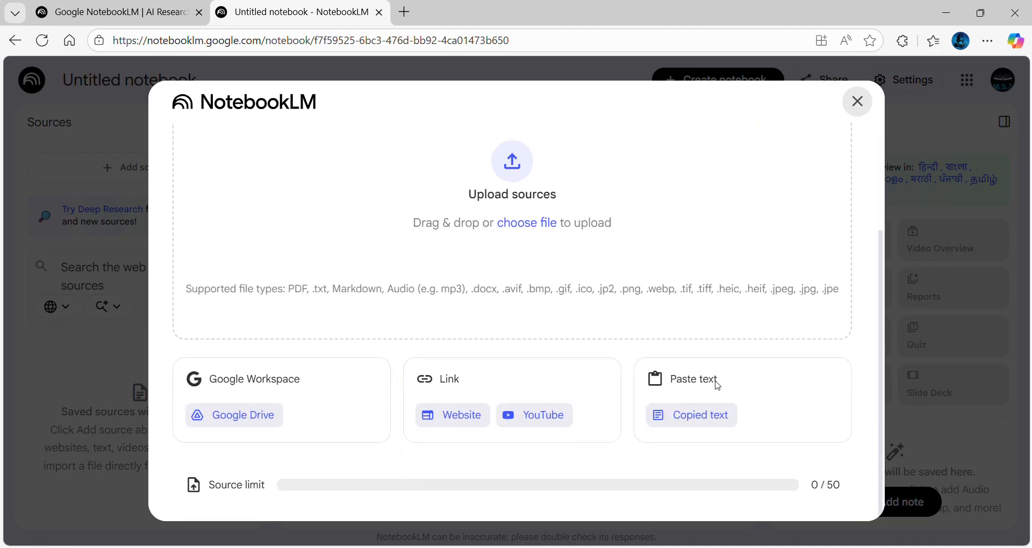
{"action": "left_click", "coordinate": [702, 425]}
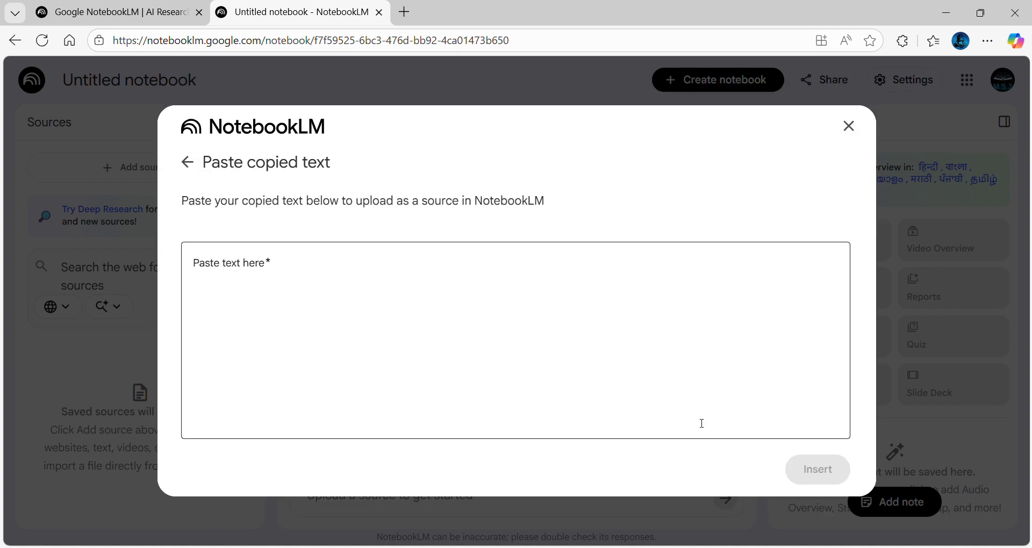
Step: Paste the Hindi story "सुन्दर की शाम" and insert it as the notebook's source
{"action": "left_click", "coordinate": [255, 274]}
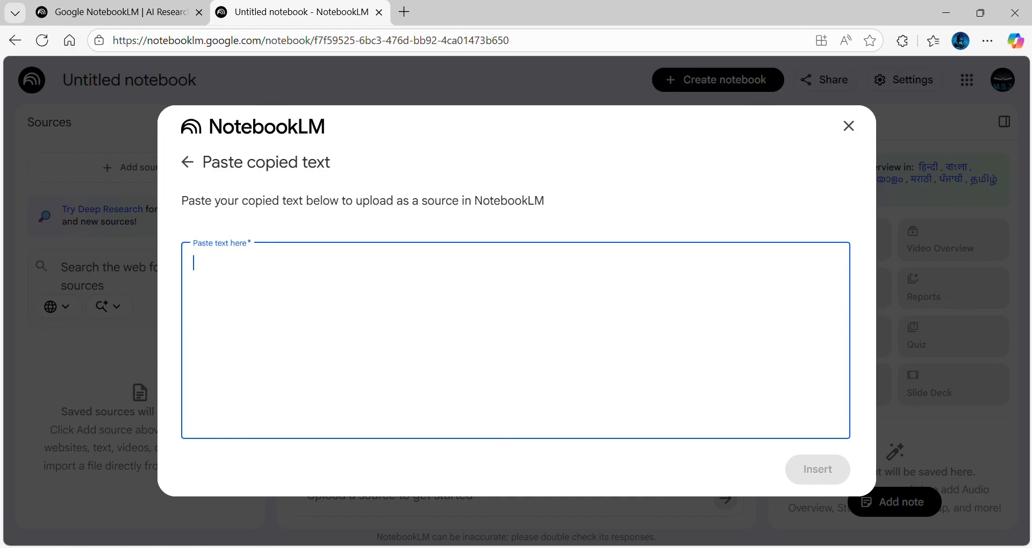
{"action": "left_click", "coordinate": [656, 547]}
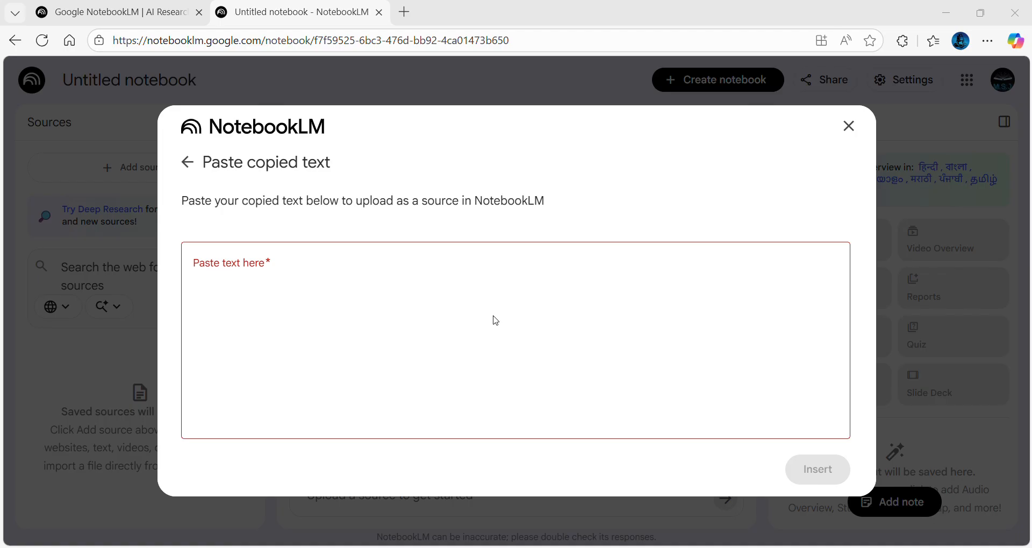
{"action": "left_click", "coordinate": [624, 547]}
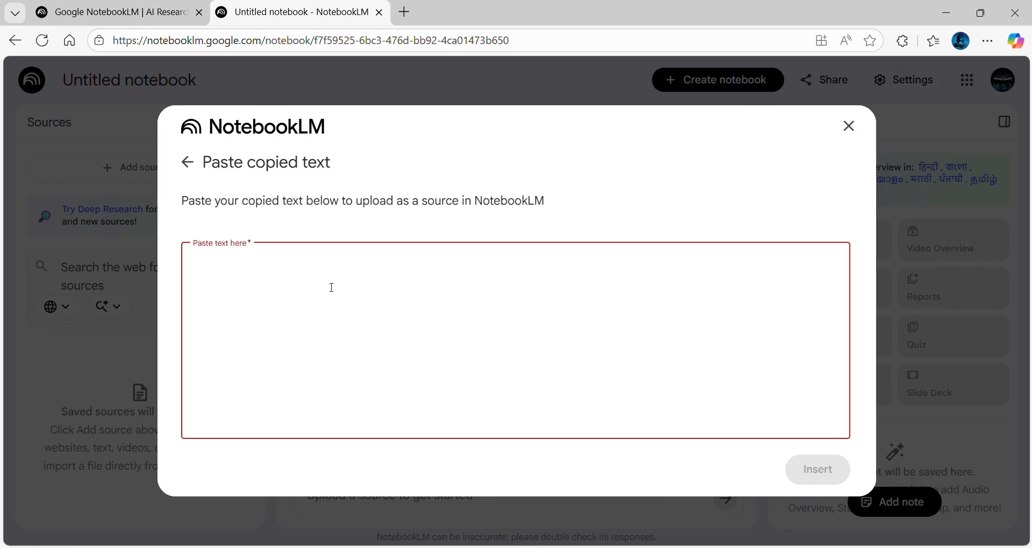
{"action": "key", "text": "ctrl+v"}
{"action": "scroll", "coordinate": [332, 289], "scroll_direction": "up", "scroll_amount": 15}
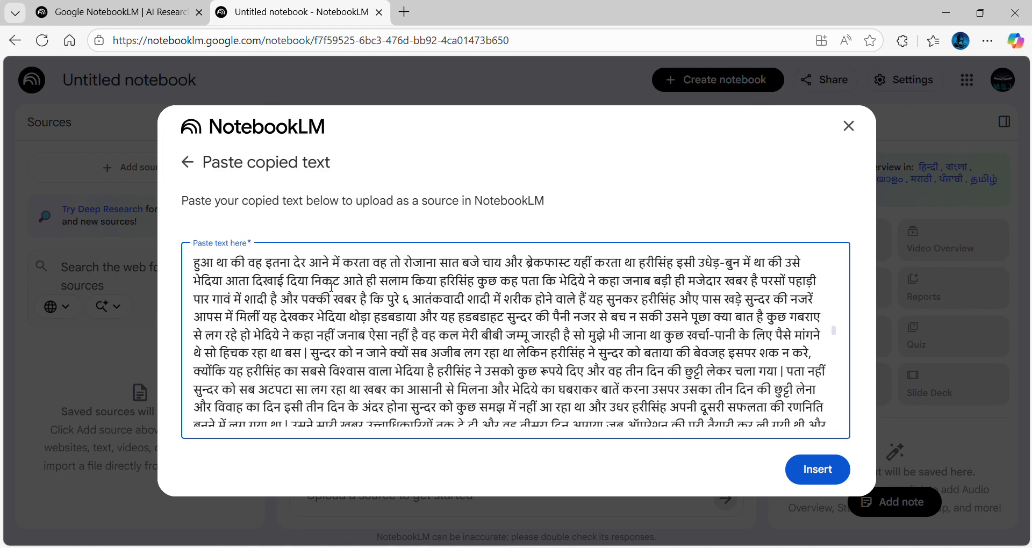
{"action": "scroll", "coordinate": [332, 289], "scroll_direction": "down", "scroll_amount": 15}
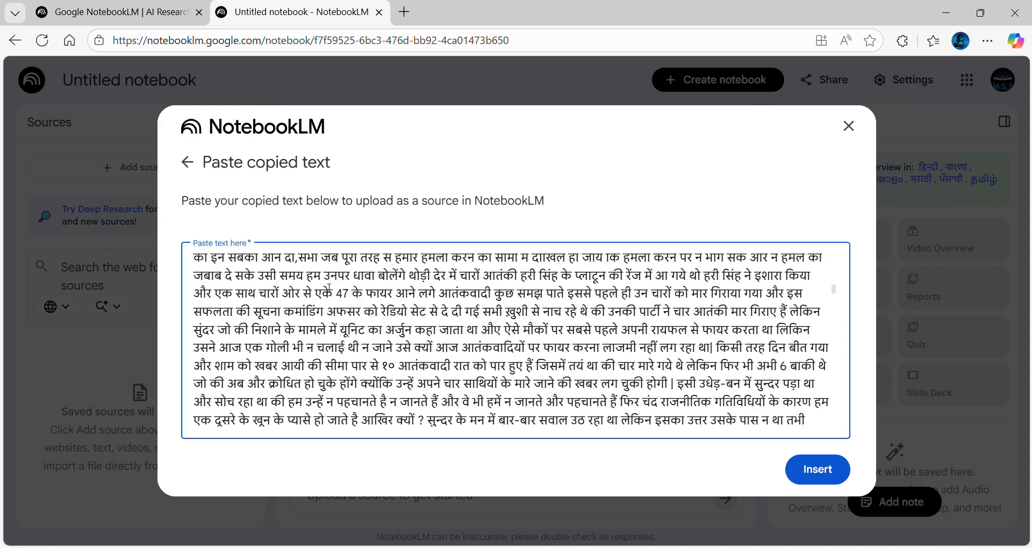
{"action": "scroll", "coordinate": [329, 288], "scroll_direction": "up", "scroll_amount": 10}
{"action": "scroll", "coordinate": [328, 288], "scroll_direction": "up", "scroll_amount": 3}
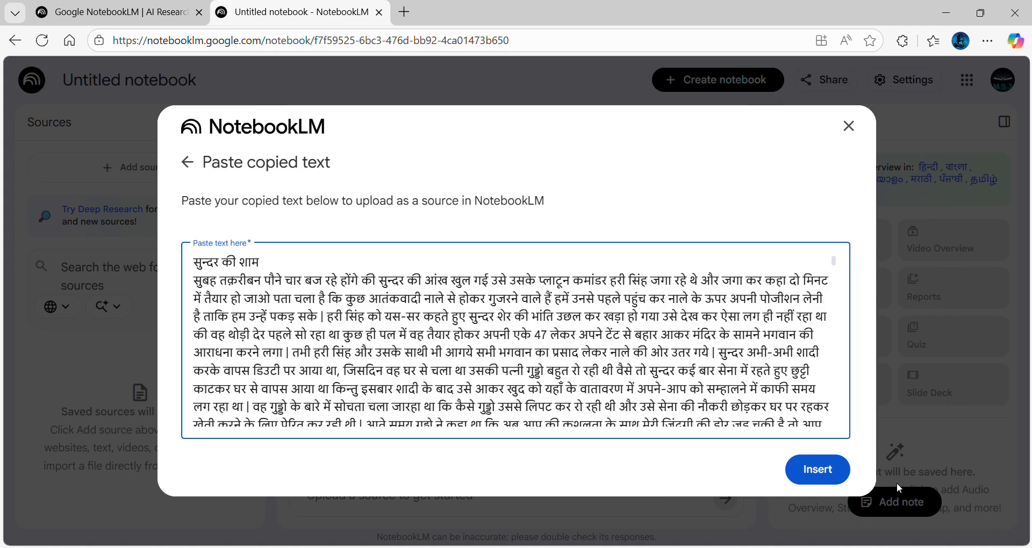
{"action": "left_click", "coordinate": [830, 471]}
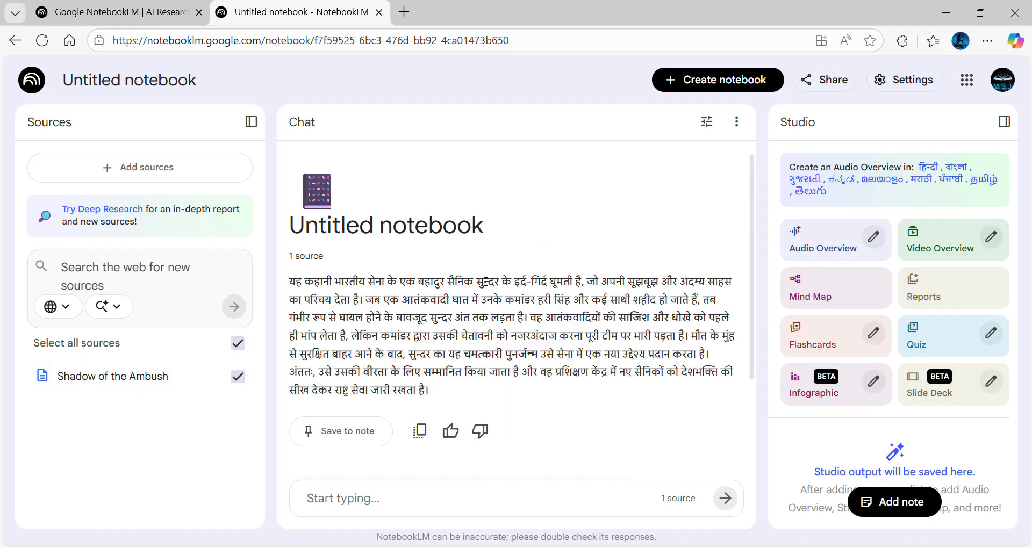
Step: Review the story's summary and suggested questions, and try to generate an Audio Overview from the source
{"action": "scroll", "coordinate": [485, 282], "scroll_direction": "down", "scroll_amount": 3}
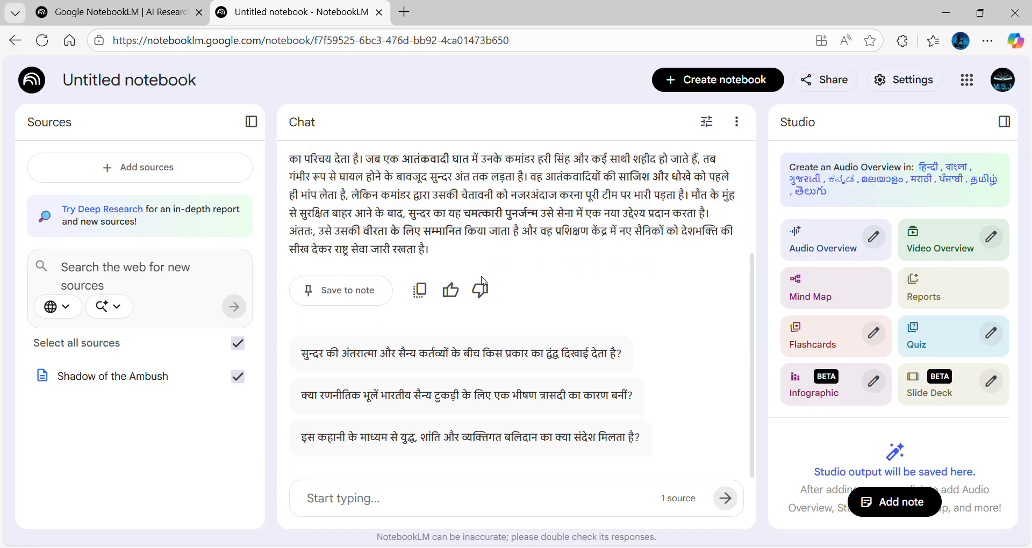
{"action": "scroll", "coordinate": [485, 281], "scroll_direction": "up", "scroll_amount": 3}
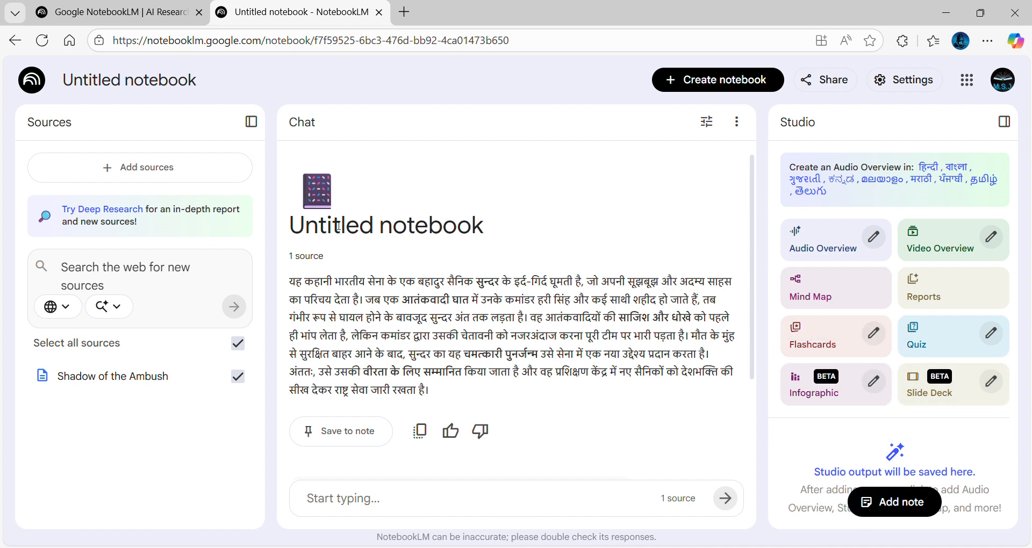
{"action": "scroll", "coordinate": [439, 270], "scroll_direction": "down", "scroll_amount": 3}
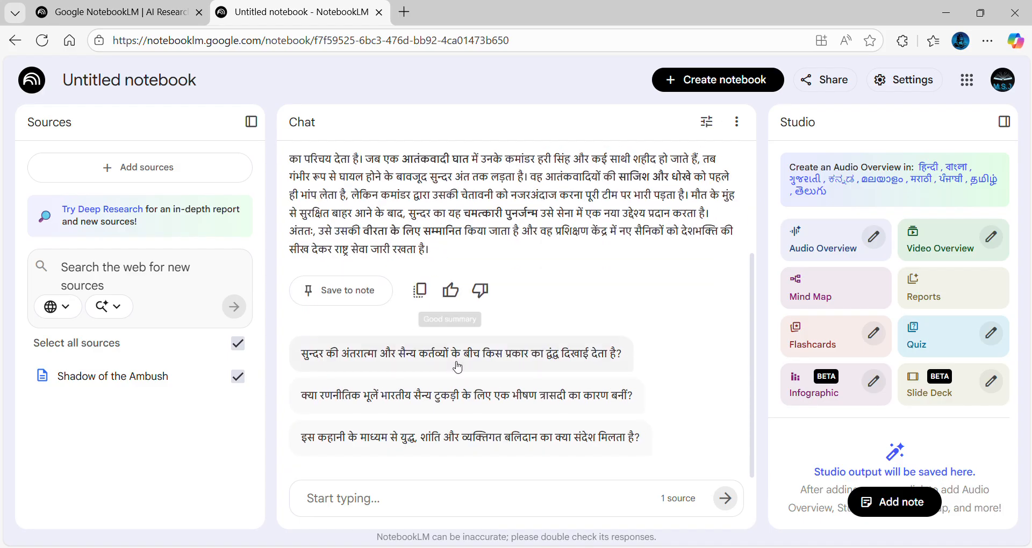
{"action": "scroll", "coordinate": [457, 367], "scroll_direction": "up", "scroll_amount": 3}
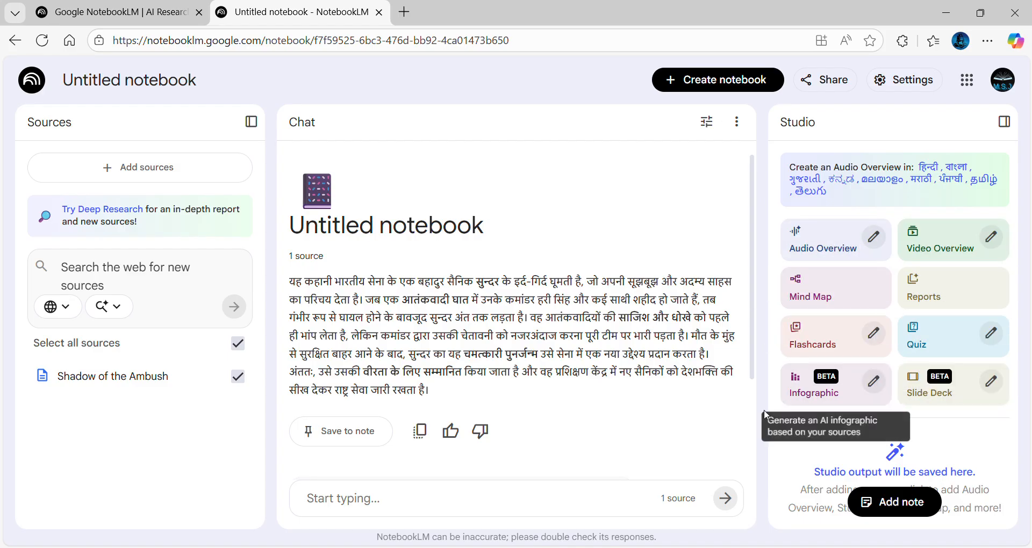
{"action": "left_click", "coordinate": [836, 248]}
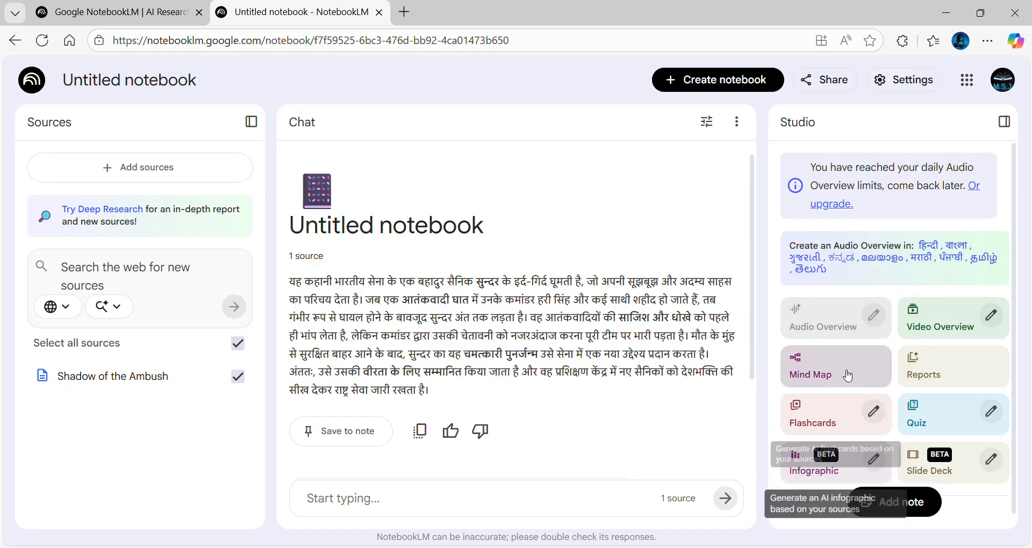
{"action": "scroll", "coordinate": [845, 362], "scroll_direction": "down", "scroll_amount": 1}
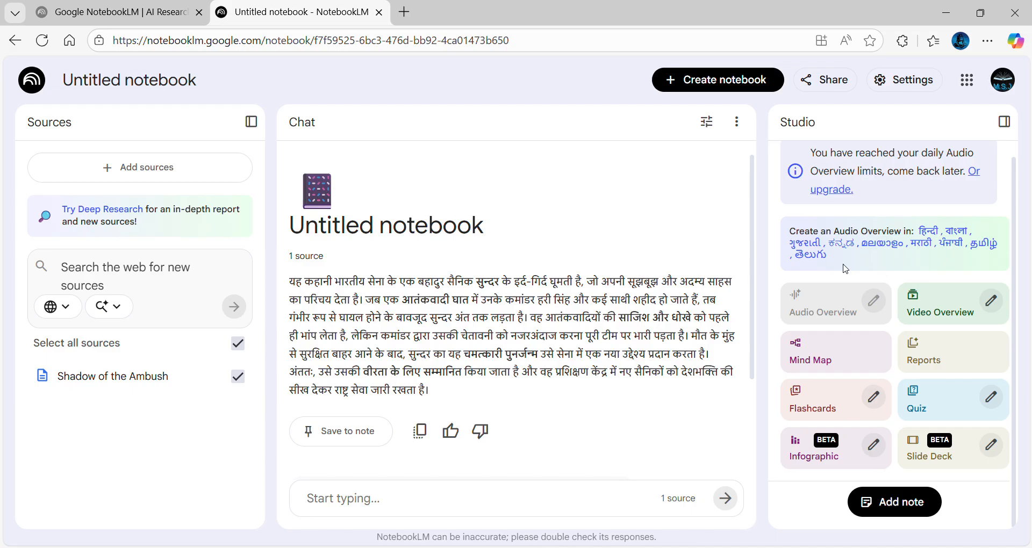
{"action": "scroll", "coordinate": [836, 441], "scroll_direction": "up", "scroll_amount": 1}
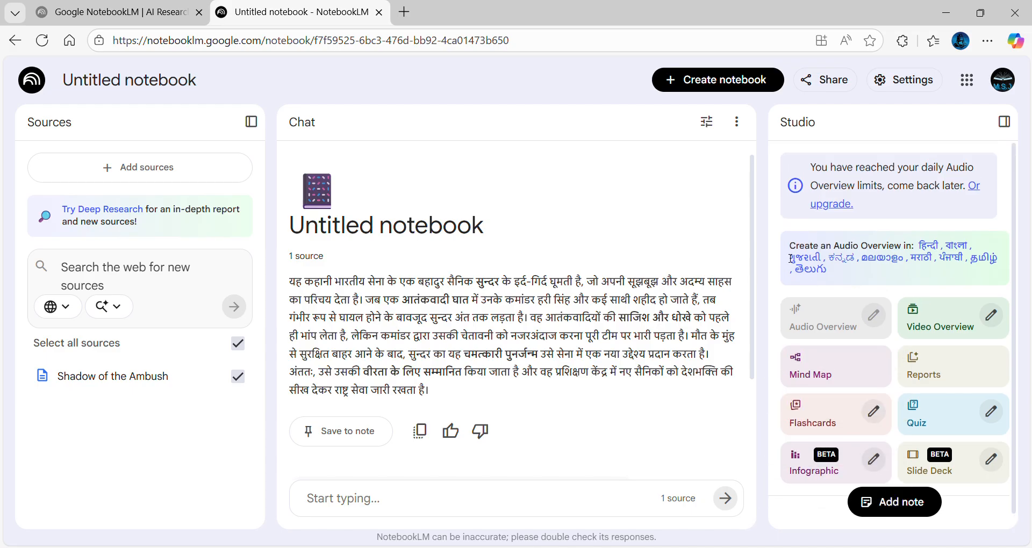
Step: Switch NotebookLM to another signed-in Google account and create a new notebook there
{"action": "left_click", "coordinate": [1004, 81]}
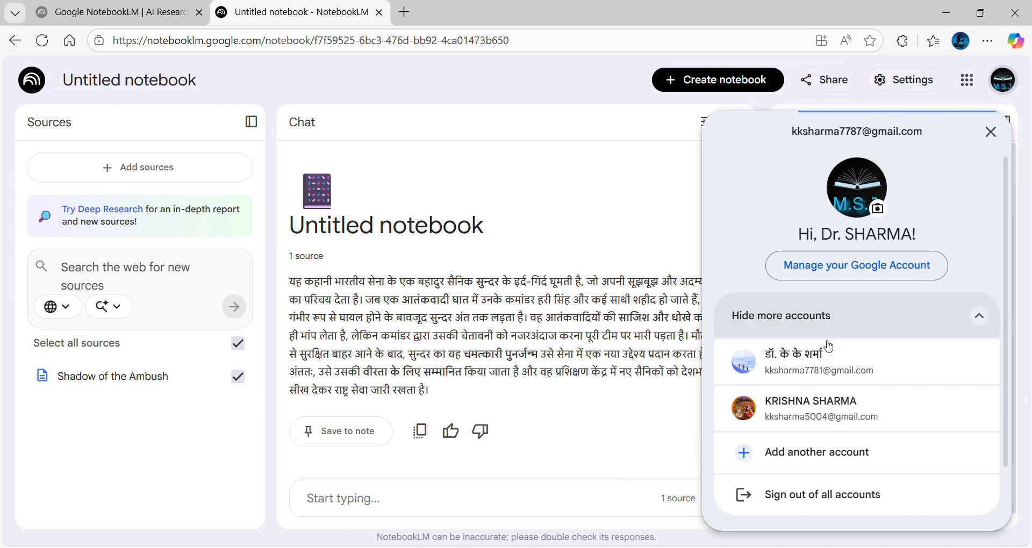
{"action": "left_click", "coordinate": [815, 374]}
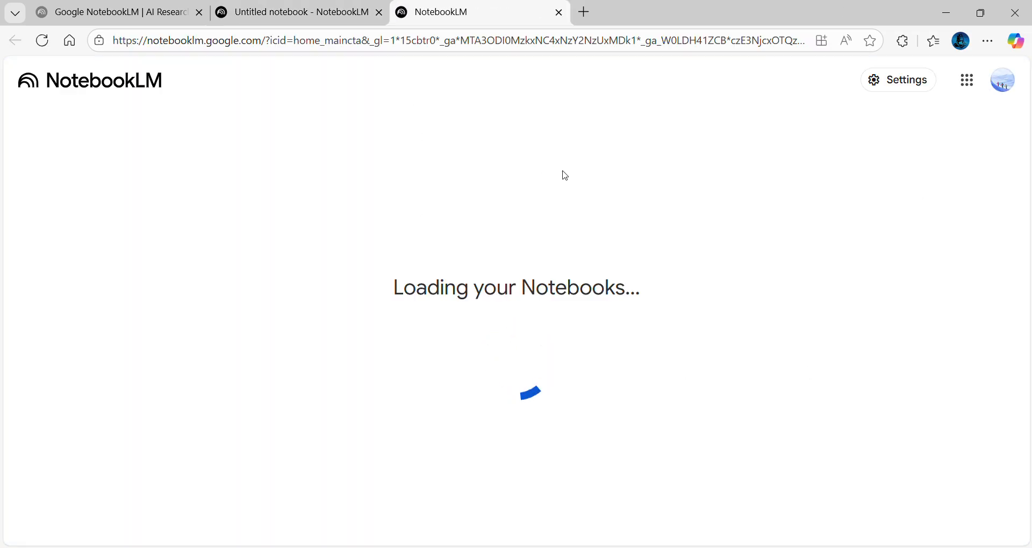
{"action": "scroll", "coordinate": [559, 289], "scroll_direction": "down", "scroll_amount": 4}
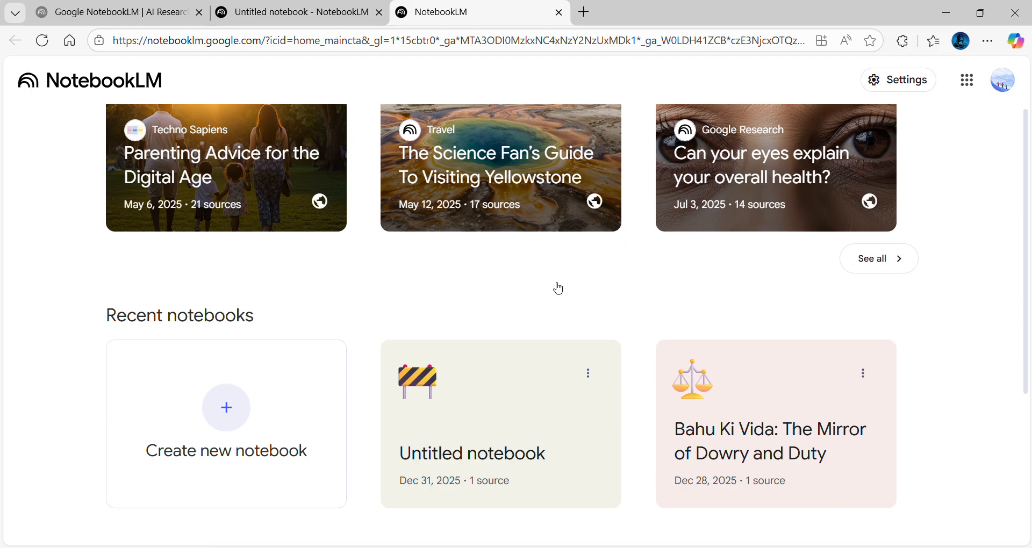
{"action": "scroll", "coordinate": [557, 288], "scroll_direction": "up", "scroll_amount": 4}
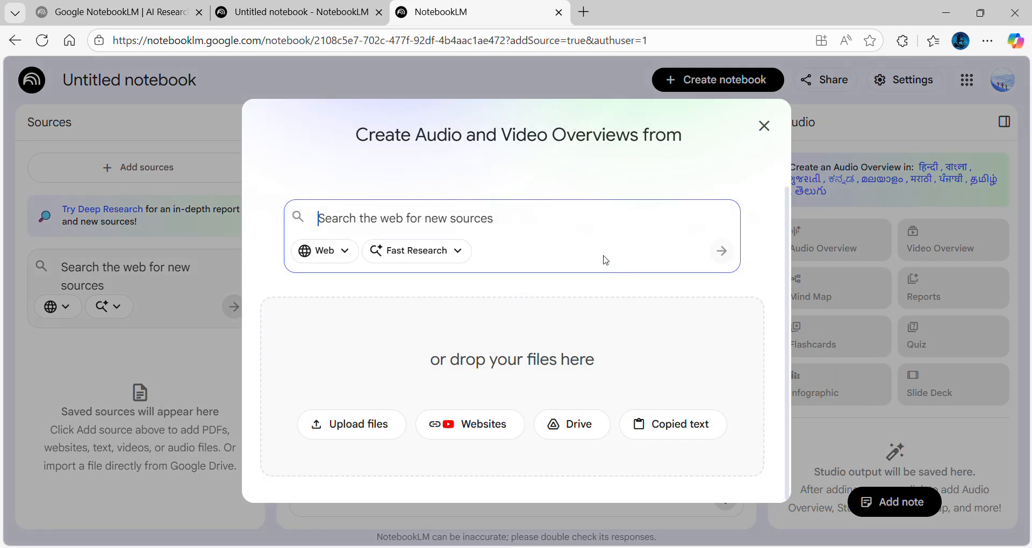
Step: Add the copied Hindi story to the new notebook as a pasted-text source
{"action": "left_click", "coordinate": [681, 426]}
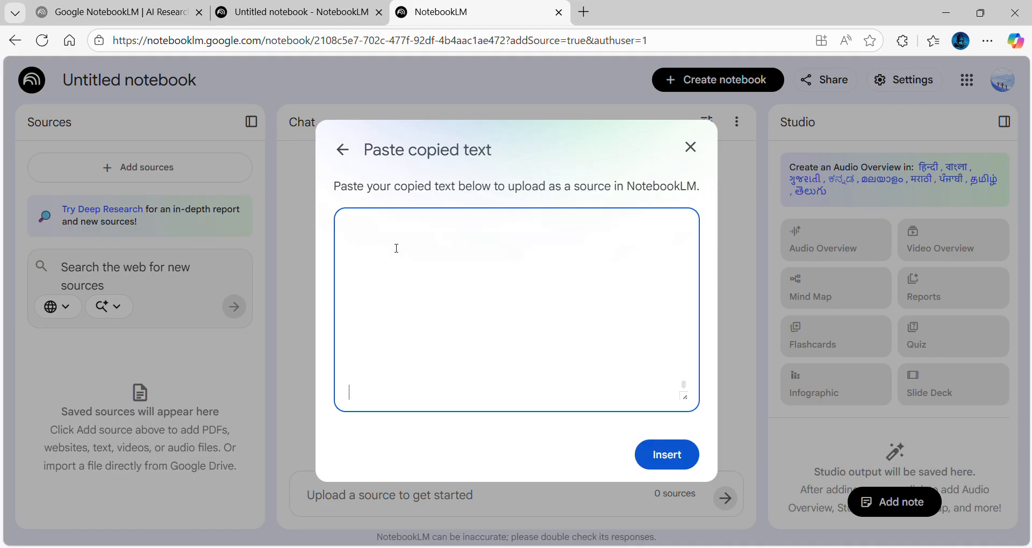
{"action": "key", "text": "ctrl+v"}
{"action": "scroll", "coordinate": [396, 248], "scroll_direction": "up", "scroll_amount": 5}
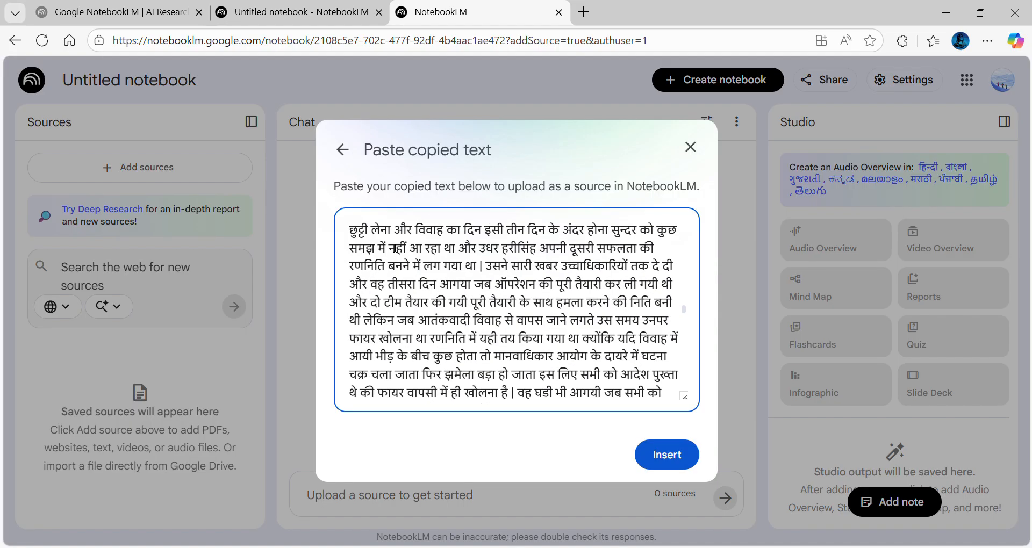
{"action": "left_click", "coordinate": [666, 456]}
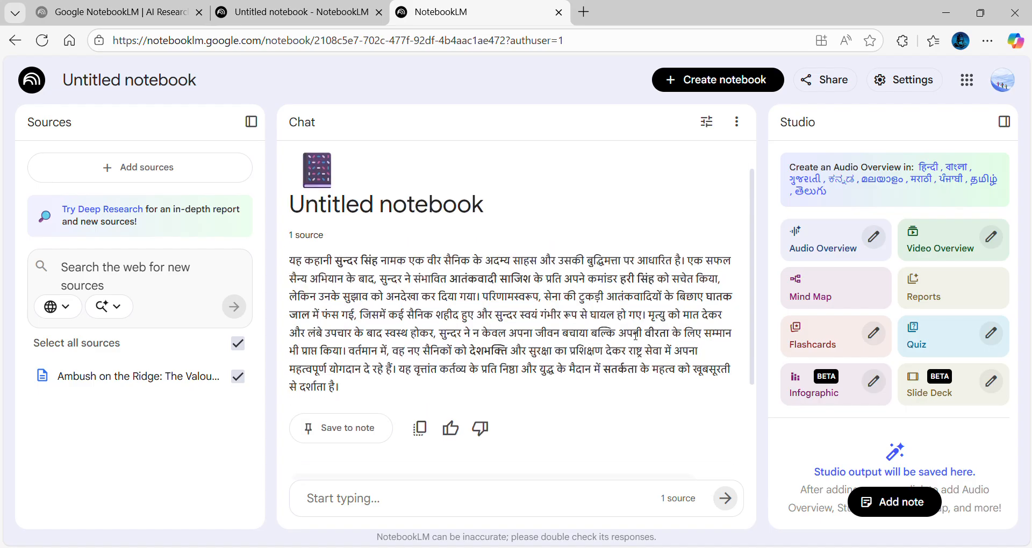
Step: Generate an Audio Overview and a Video Overview from the pasted story
{"action": "scroll", "coordinate": [636, 336], "scroll_direction": "up", "scroll_amount": 3}
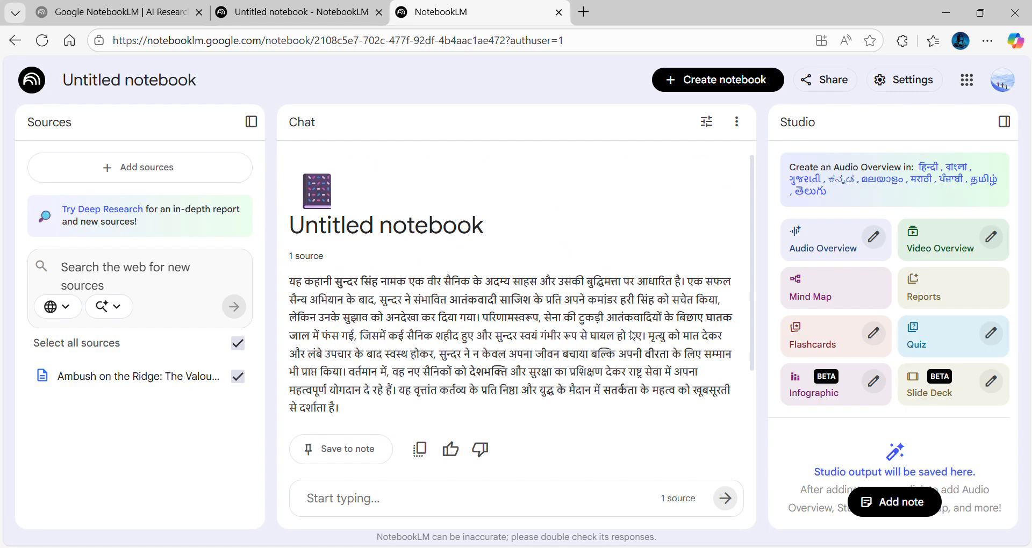
{"action": "left_click", "coordinate": [814, 246]}
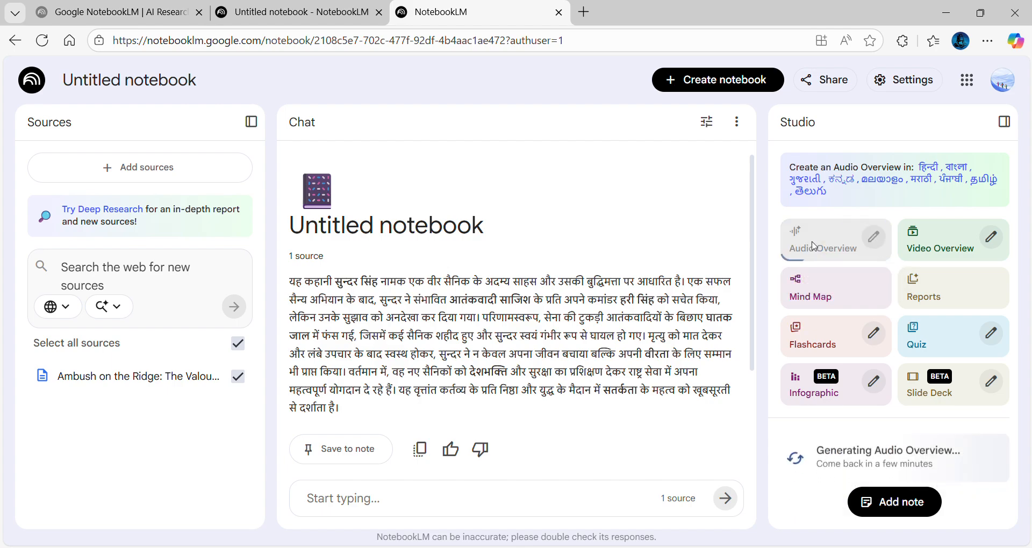
{"action": "left_click", "coordinate": [942, 246]}
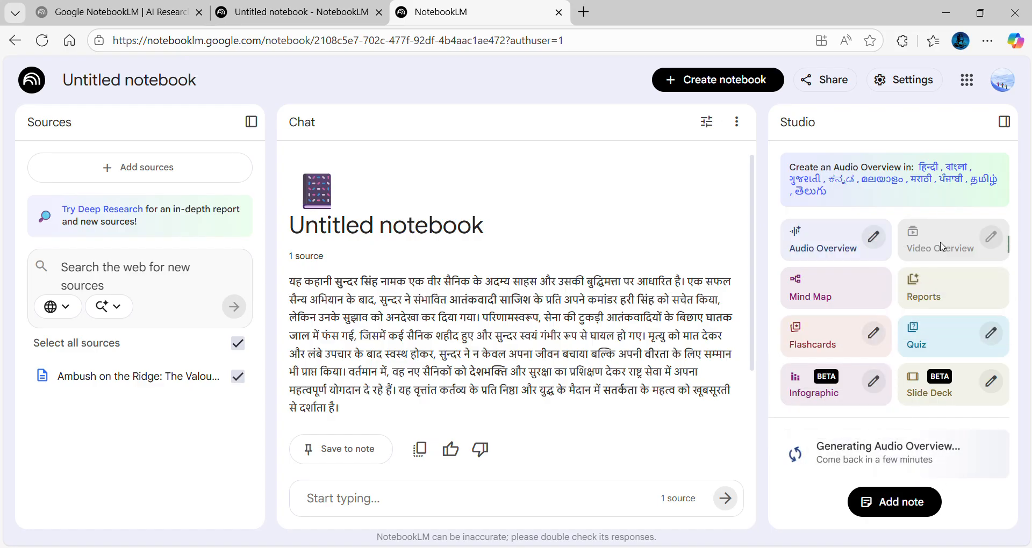
Step: Try to generate a Mind Map from the same story source
{"action": "scroll", "coordinate": [860, 226], "scroll_direction": "down", "scroll_amount": 1}
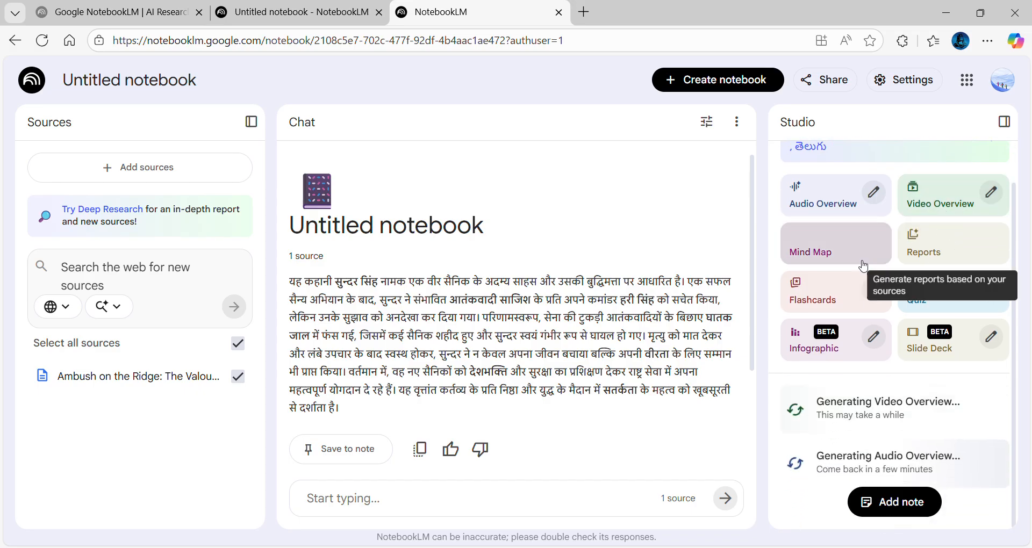
{"action": "left_click", "coordinate": [823, 249]}
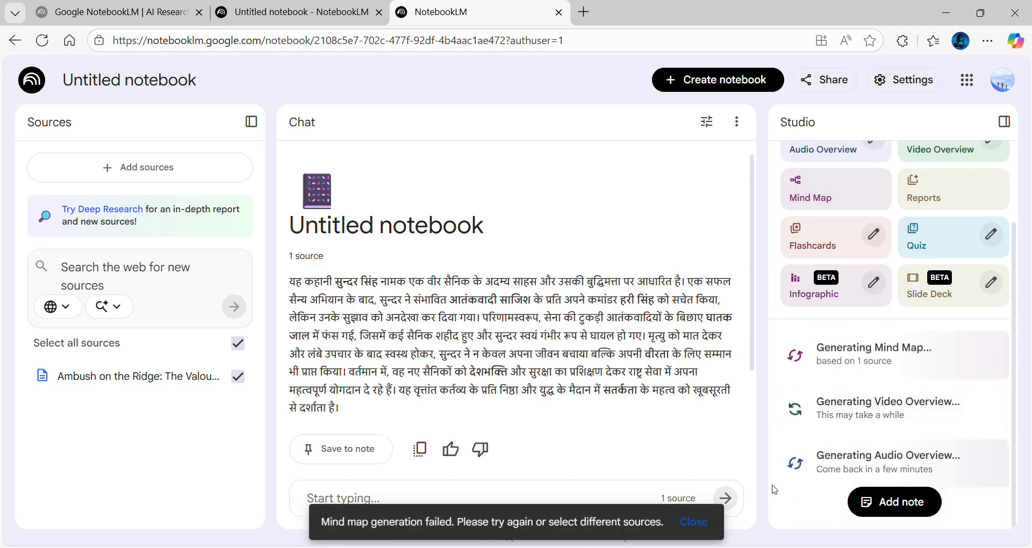
Step: Generate Flashcards, an Infographic and a Slide Deck from the Hindi story source
{"action": "left_click", "coordinate": [814, 244]}
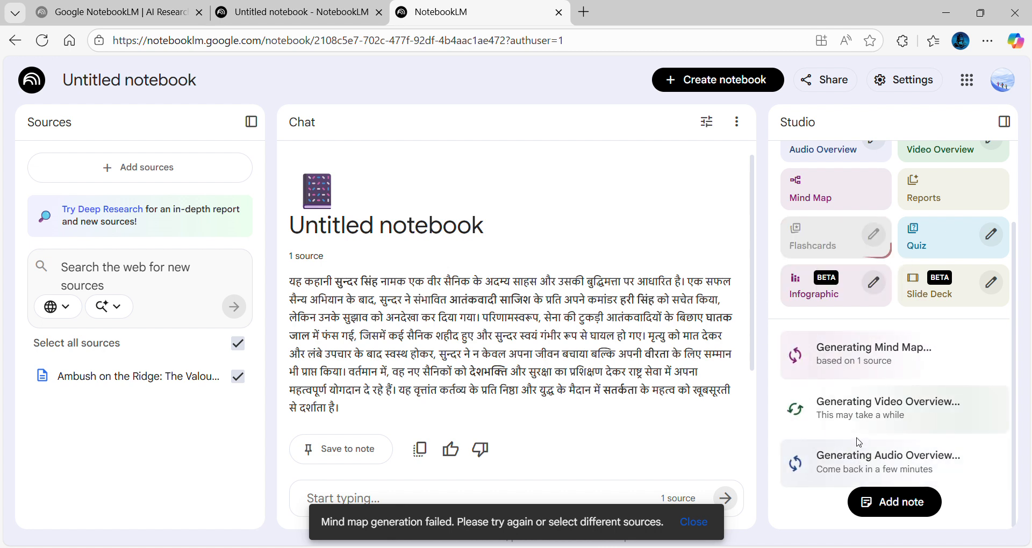
{"action": "left_click", "coordinate": [809, 296]}
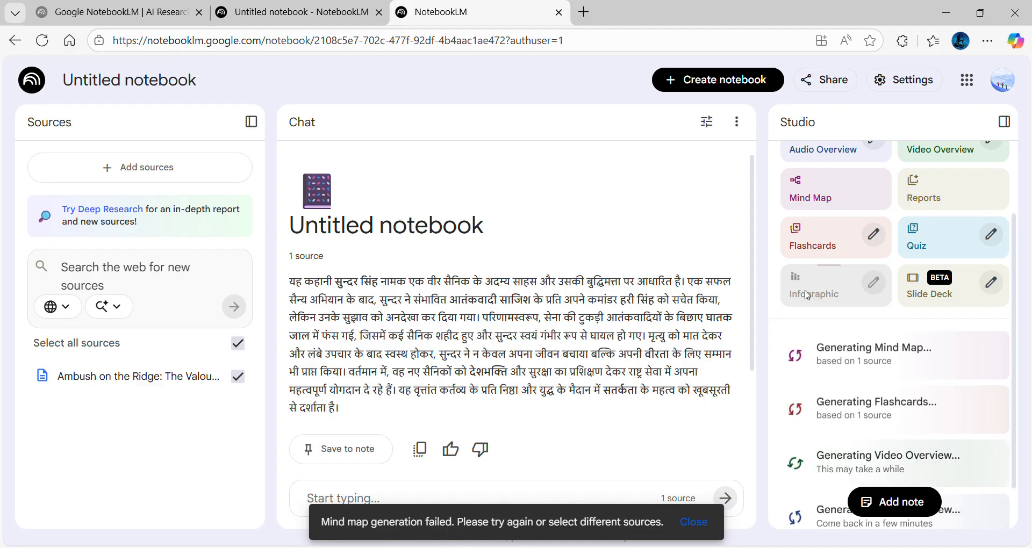
{"action": "left_click", "coordinate": [923, 235]}
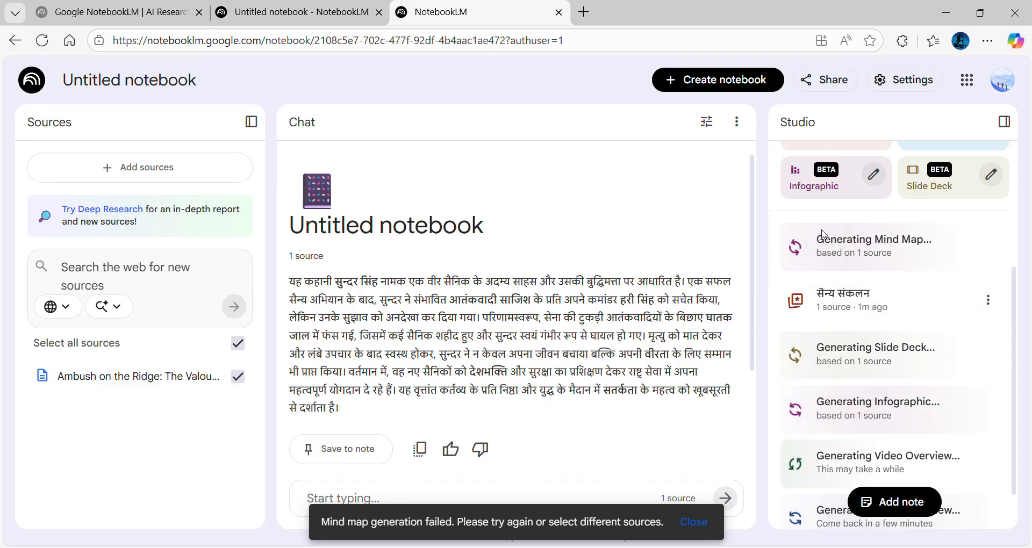
Step: Check which item options are offered for the finished flashcard set and the finished infographic
{"action": "scroll", "coordinate": [898, 263], "scroll_direction": "down", "scroll_amount": 1}
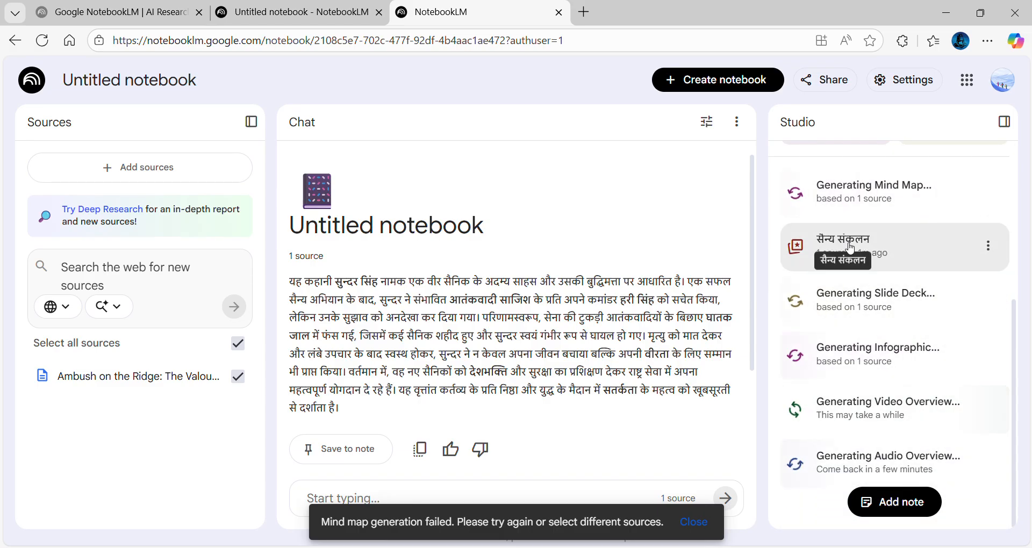
{"action": "left_click", "coordinate": [988, 246]}
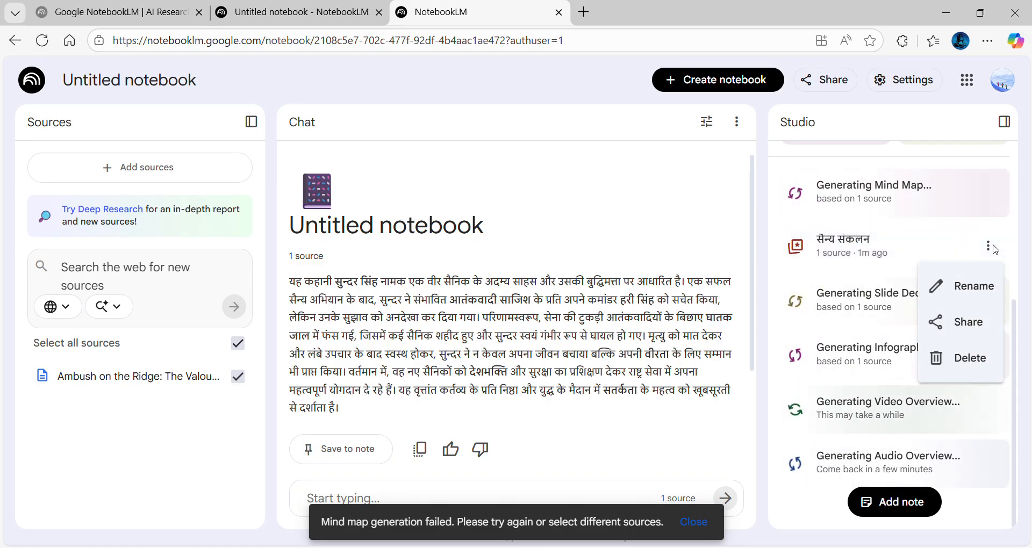
{"action": "left_click", "coordinate": [852, 260]}
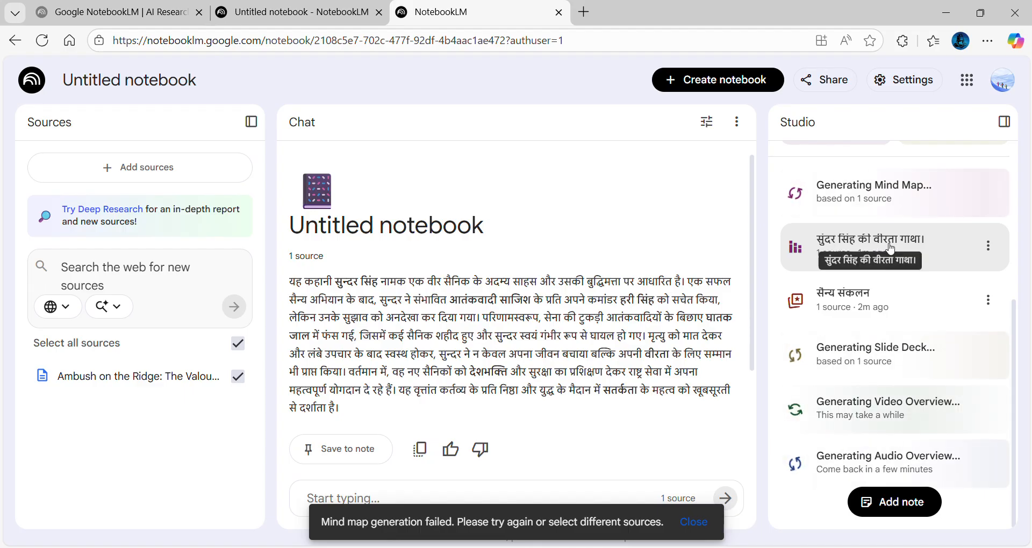
{"action": "left_click", "coordinate": [987, 253]}
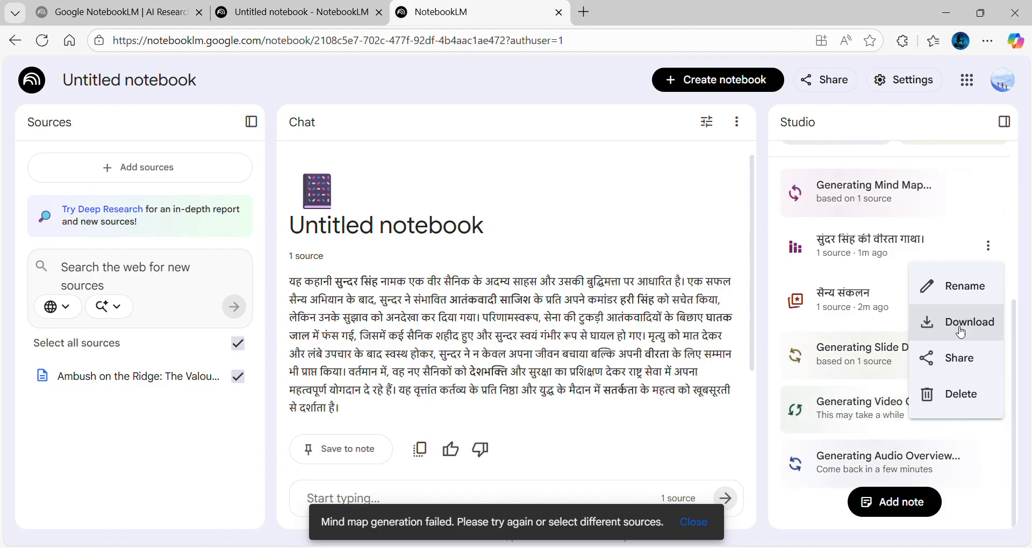
{"action": "left_click", "coordinate": [854, 250]}
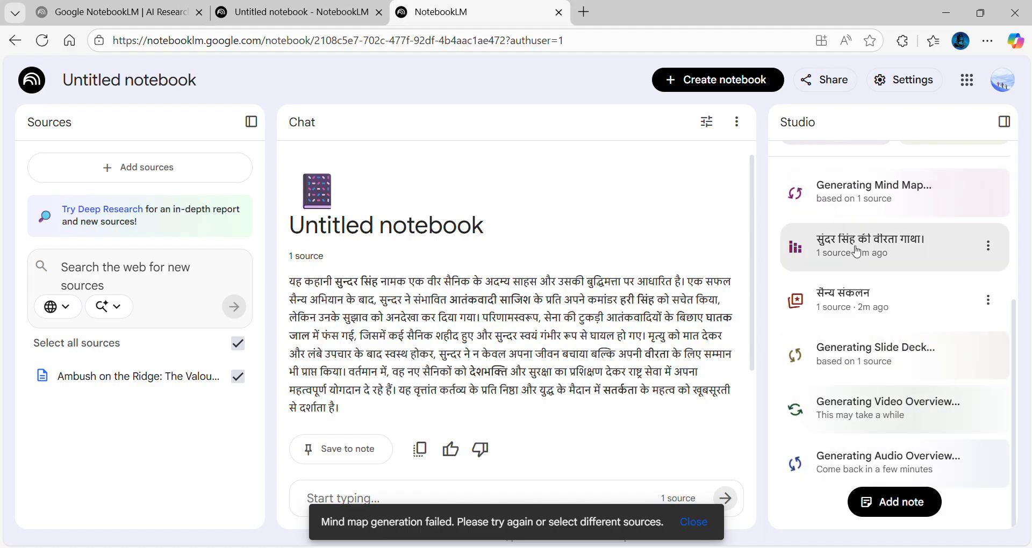
Step: View the finished infographic at full size, and return to the list of Studio outputs
{"action": "left_click", "coordinate": [854, 250]}
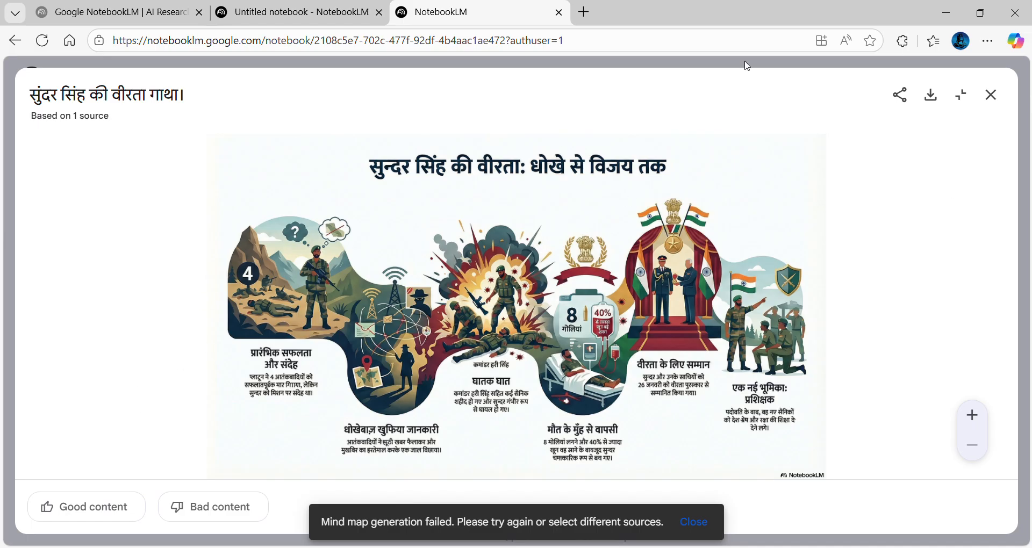
{"action": "left_click", "coordinate": [973, 104]}
{"action": "left_click", "coordinate": [1007, 126]}
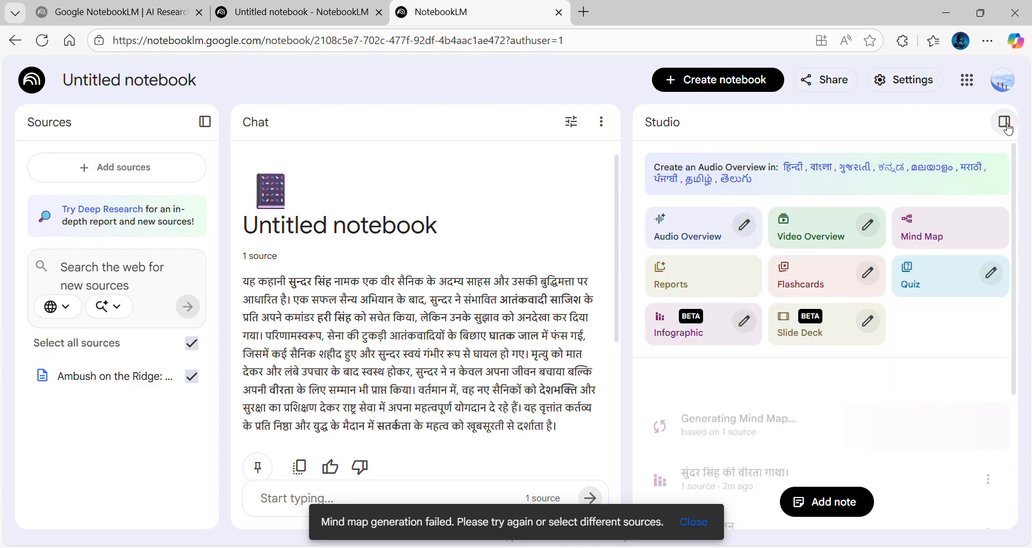
{"action": "scroll", "coordinate": [896, 252], "scroll_direction": "down", "scroll_amount": 5}
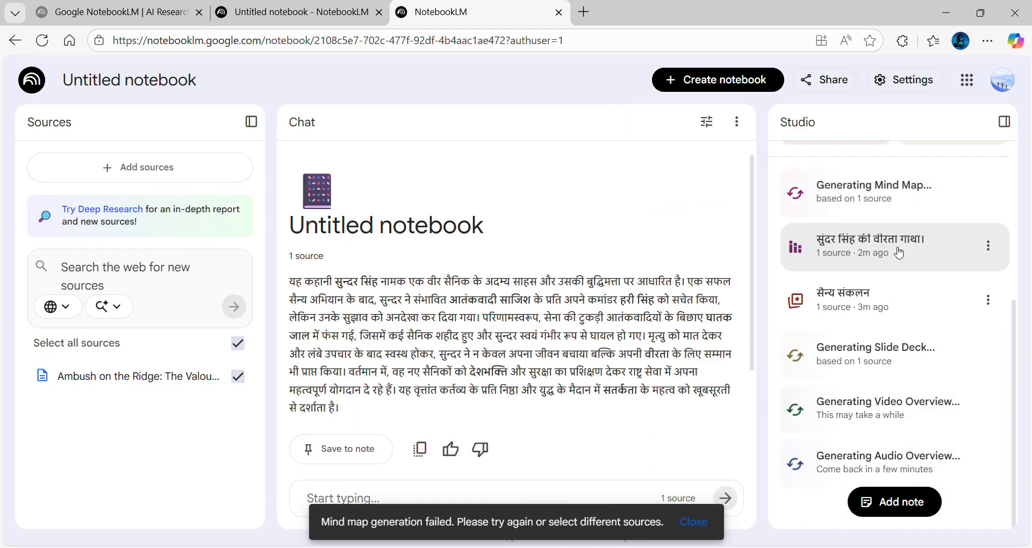